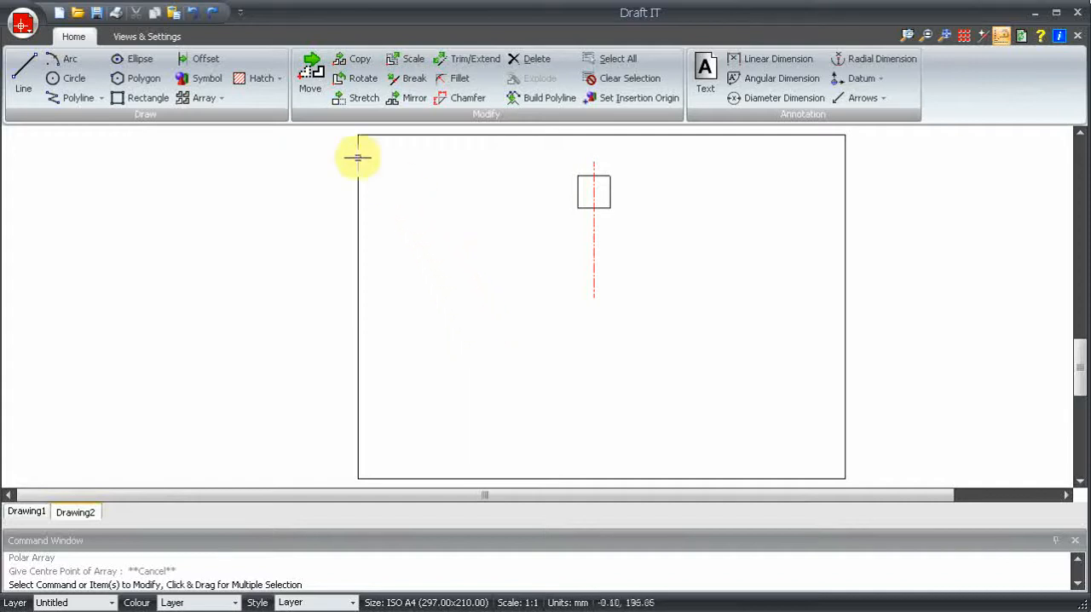
pyautogui.click(204, 98)
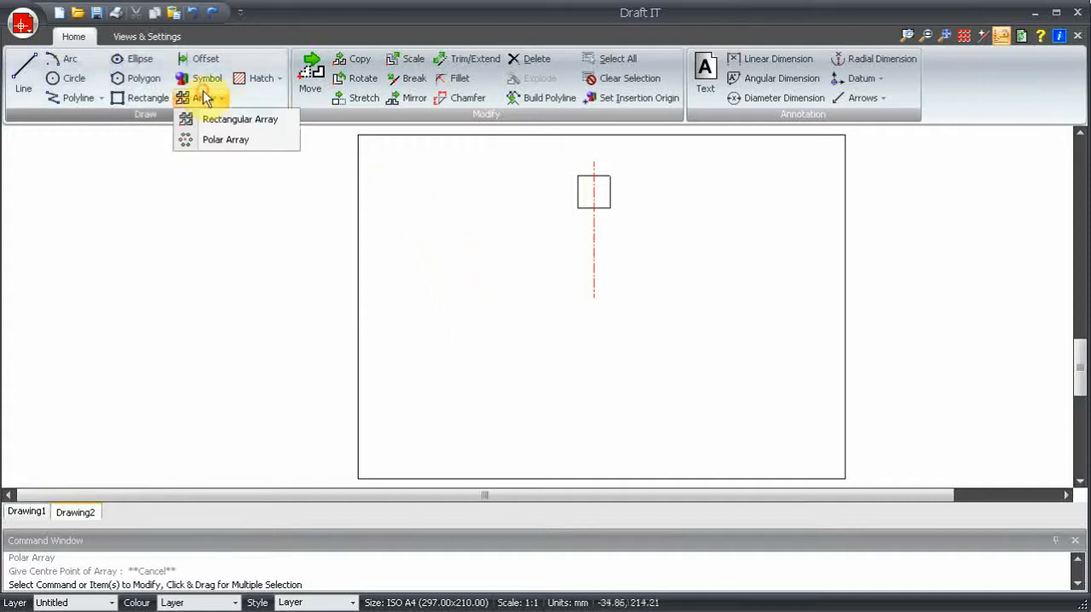
pyautogui.click(229, 141)
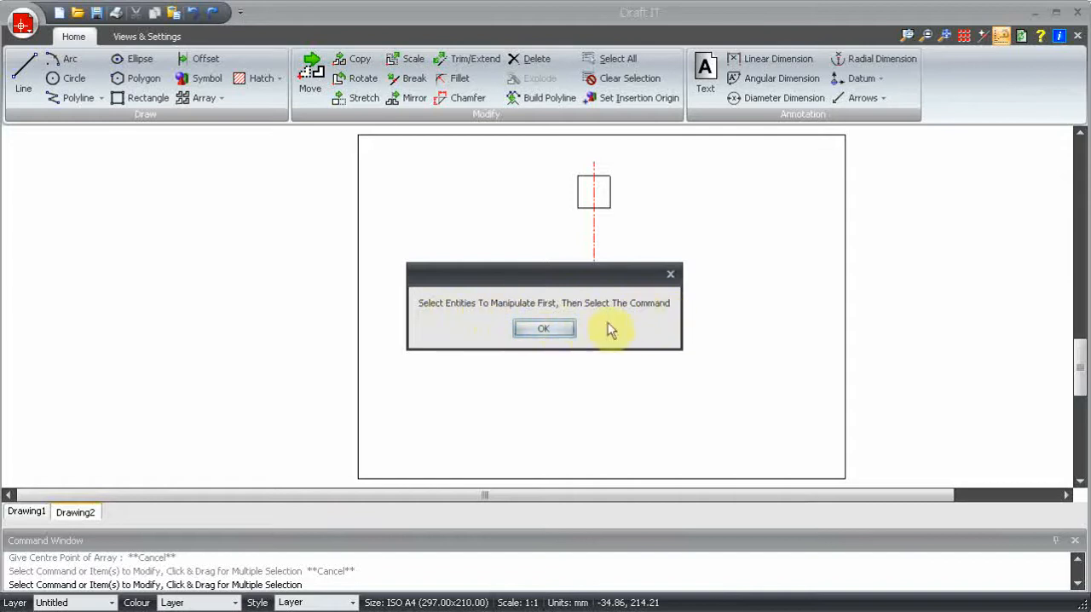
pyautogui.click(544, 329)
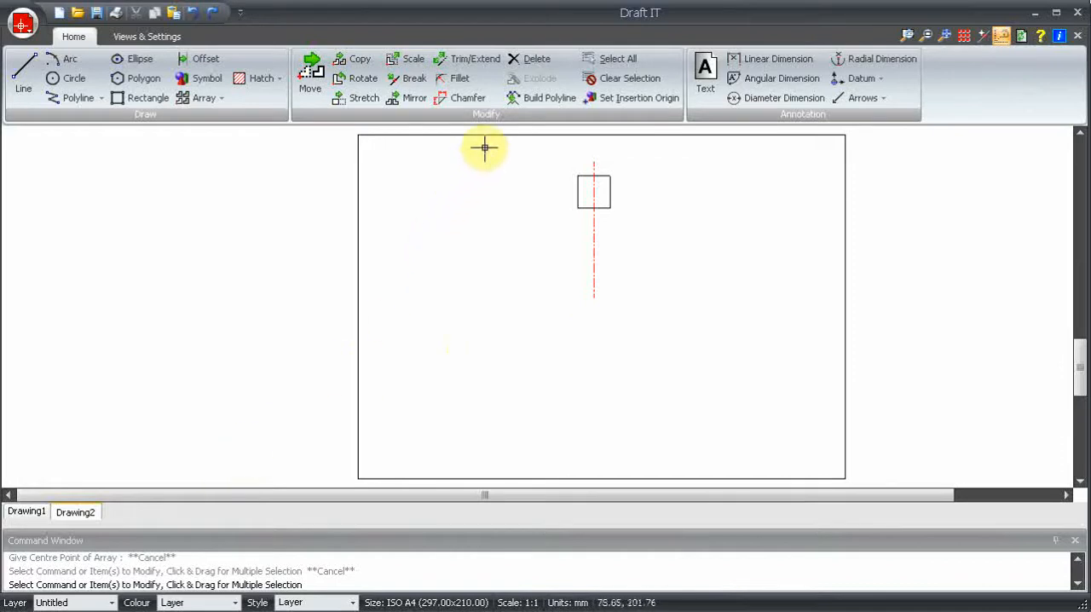
# Start a polar array of the square and its centreline with 6 items and rotated copies.
pyautogui.moveTo(490, 143); pyautogui.dragTo(665, 333)
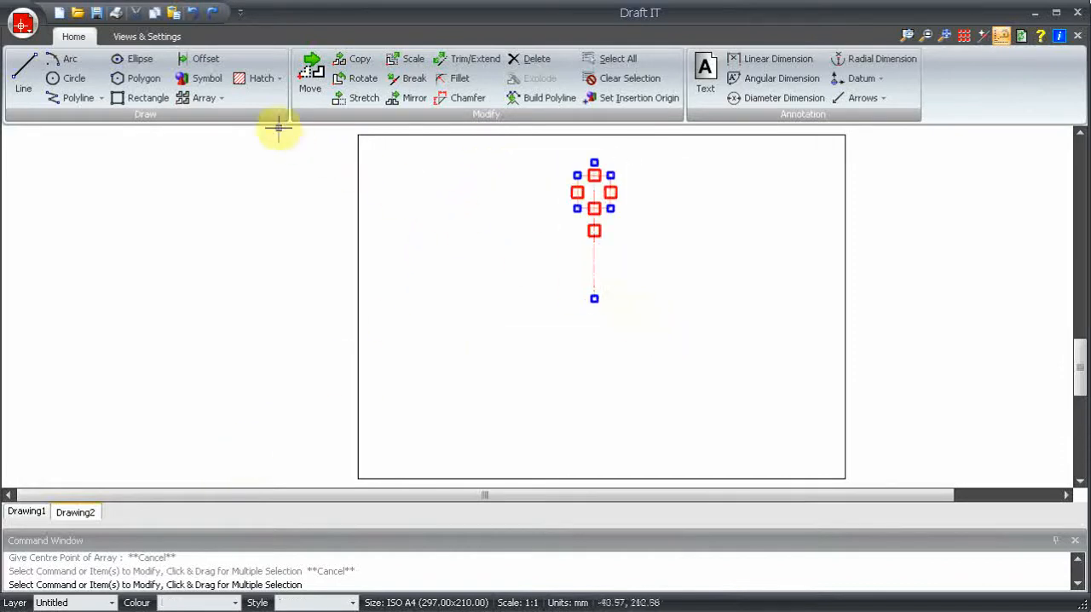
pyautogui.click(201, 97)
pyautogui.click(213, 139)
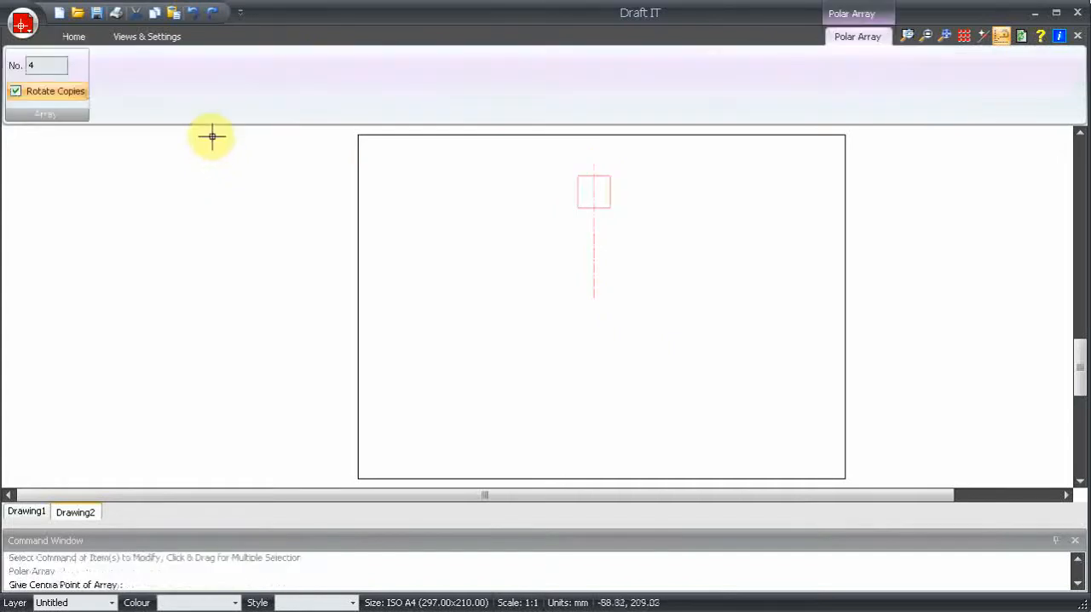
pyautogui.doubleClick(60, 66)
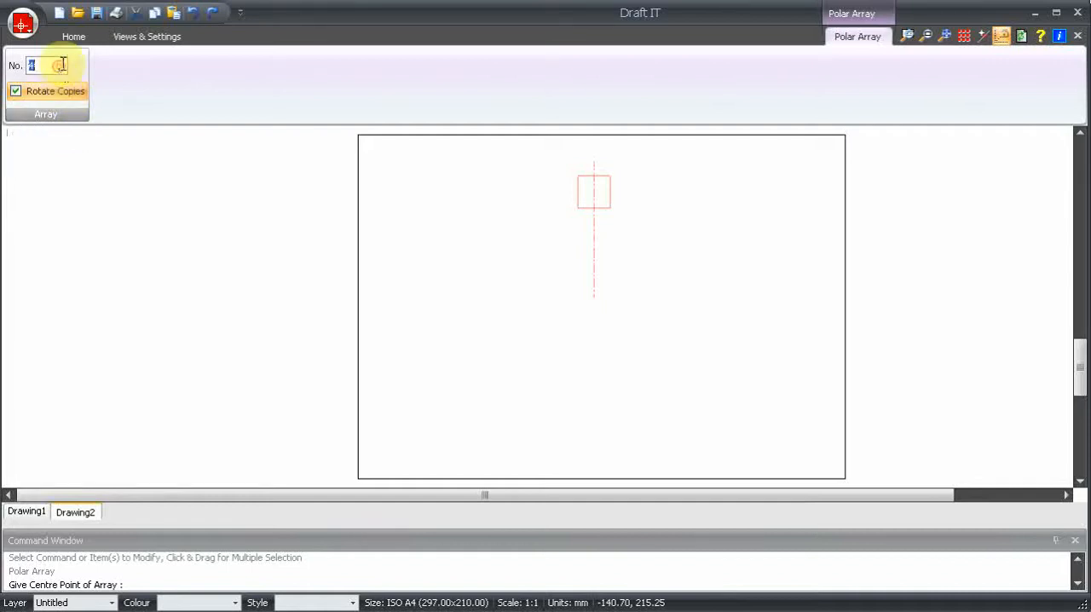
pyautogui.write('6')
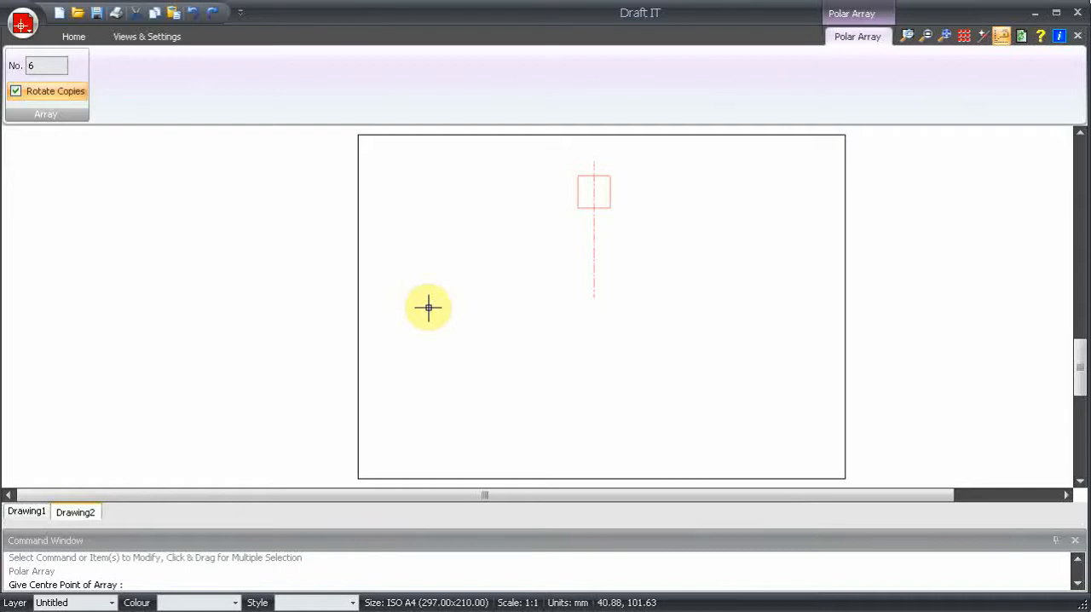
# Set the array's centre at the centreline's lower end and its reference point at the midpoint of the square's top edge.
pyautogui.click(594, 297)
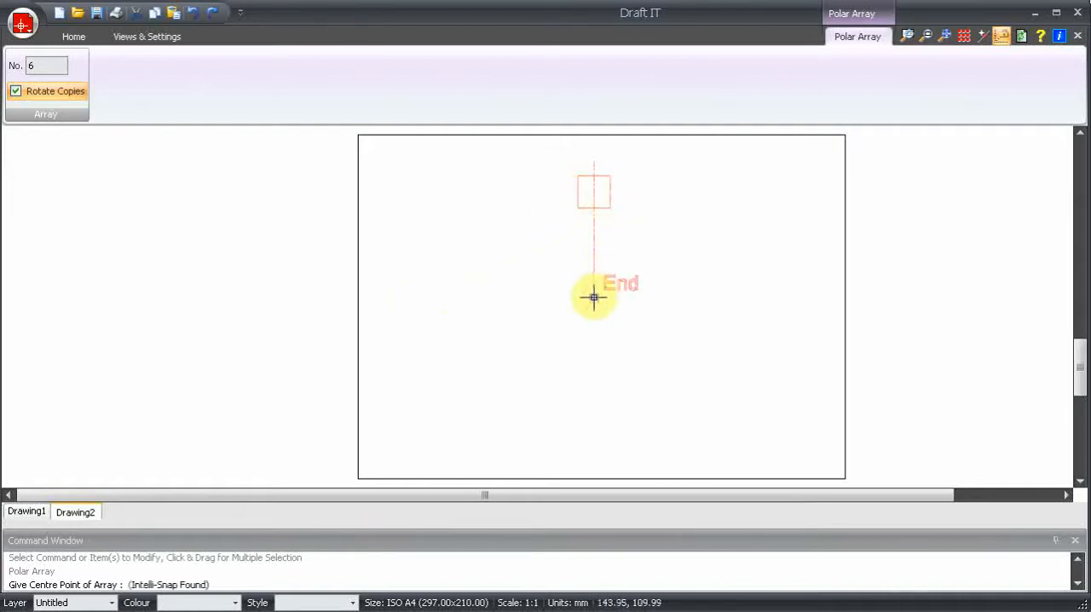
pyautogui.click(594, 297)
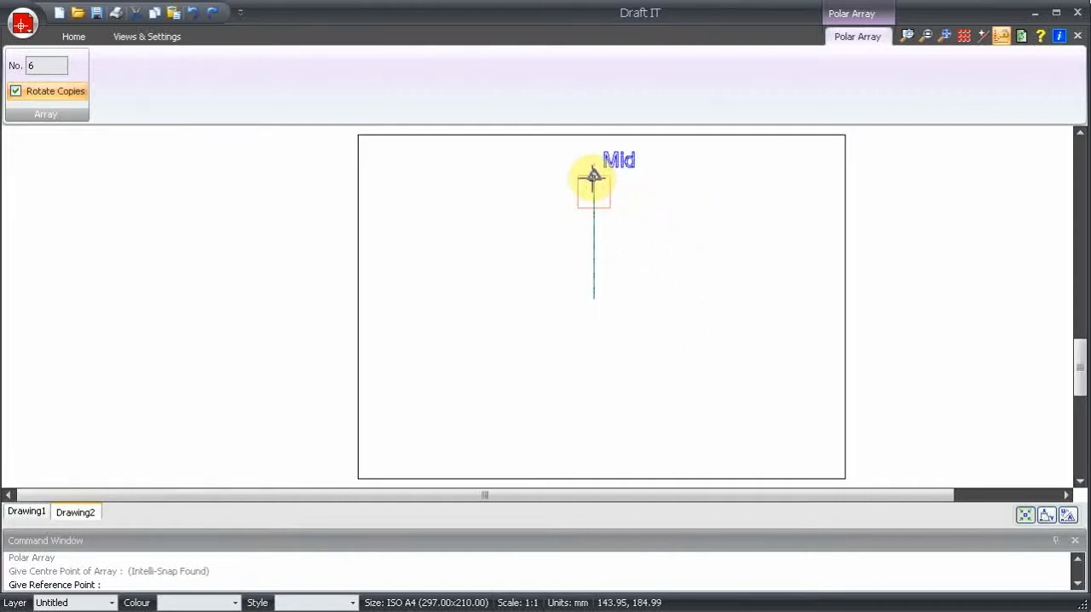
pyautogui.click(661, 214)
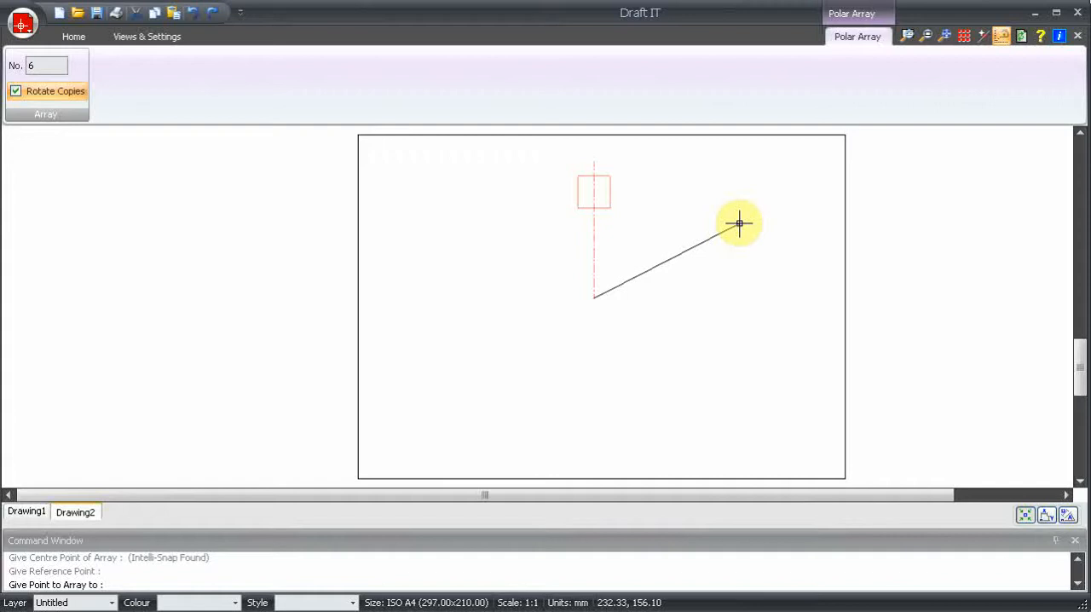
# Show the distance and angle inputs, lock the distance at 50 mm, place the array at about 60°, and undo it.
pyautogui.click(1068, 515)
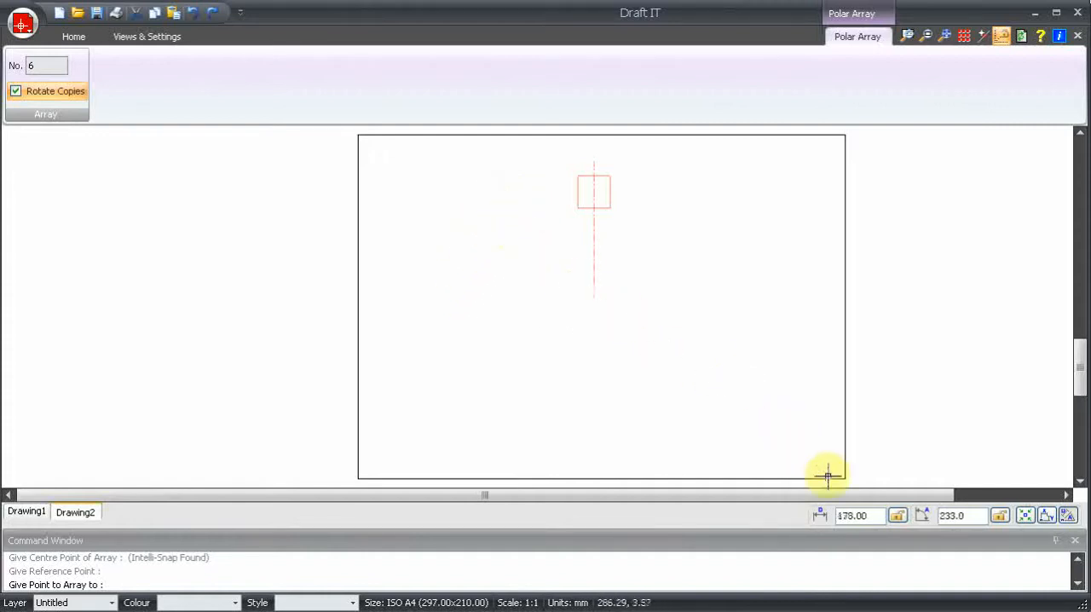
pyautogui.doubleClick(852, 515)
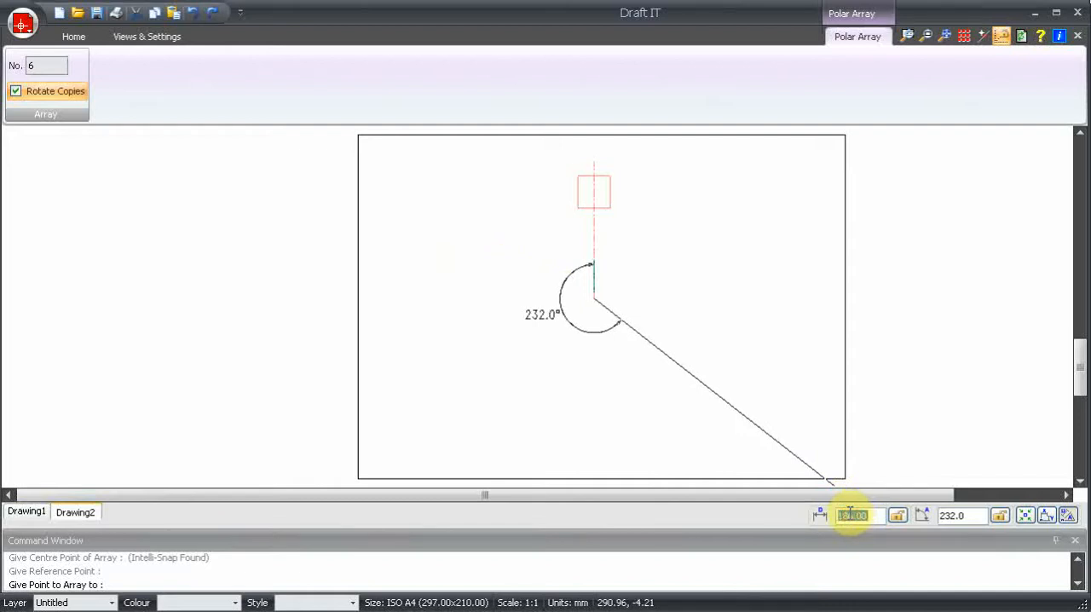
pyautogui.write('50')
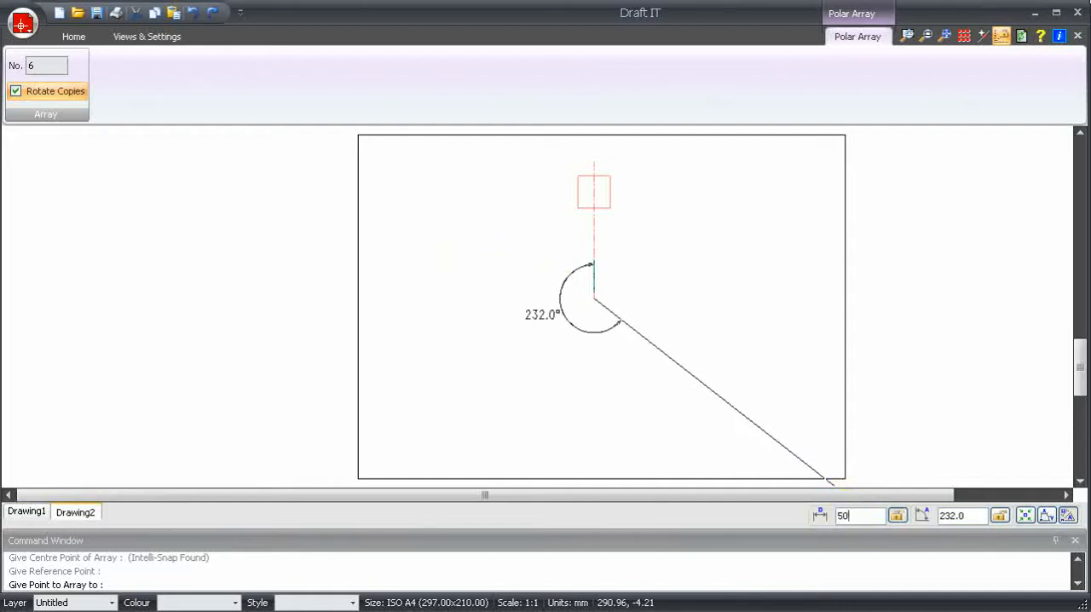
pyautogui.press('Return')
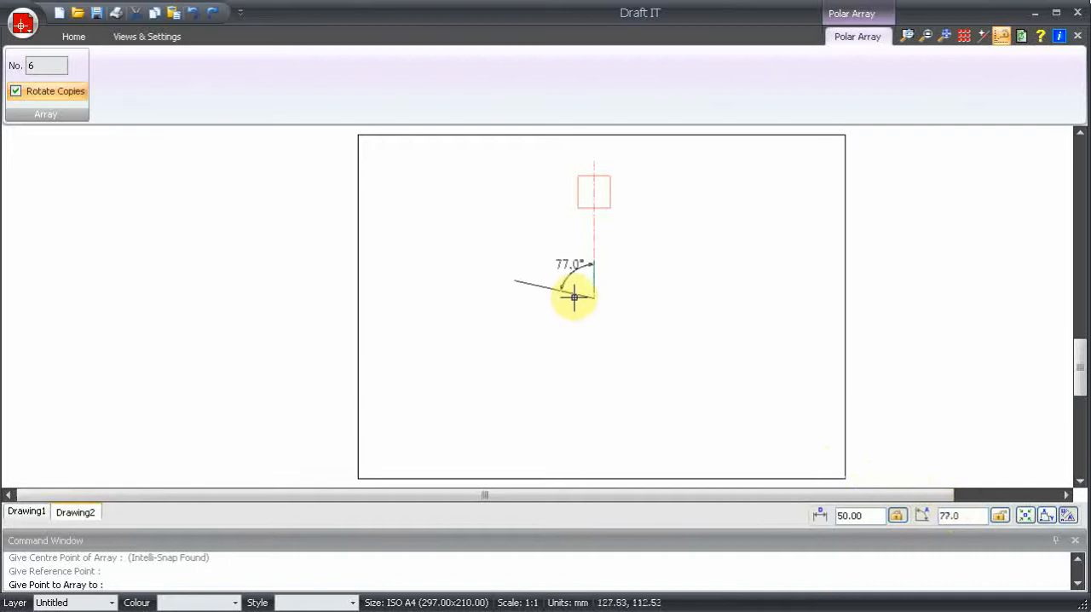
pyautogui.click(438, 208)
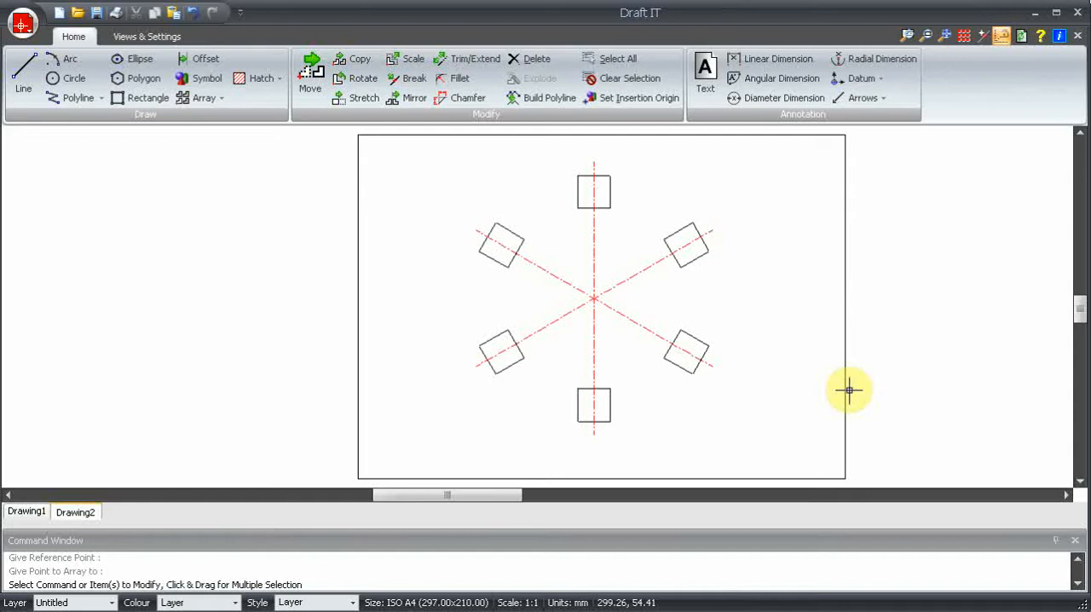
pyautogui.hotkey('ctrl', 'z')
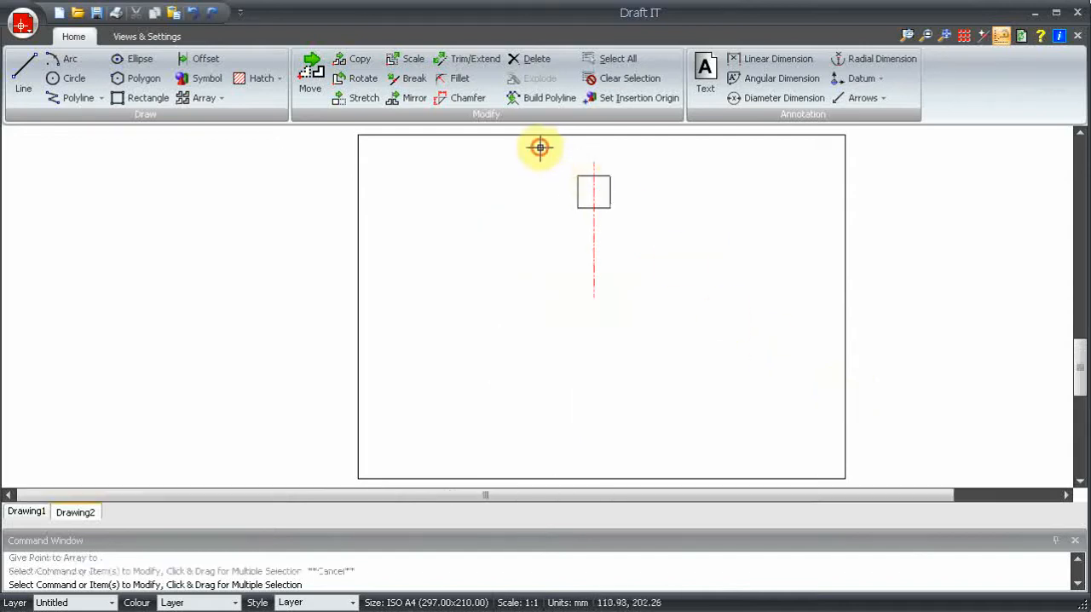
# Polar-array the square and centreline with 6 items at 60° about the centreline's lower end, and undo the array.
pyautogui.moveTo(538, 146); pyautogui.dragTo(667, 326)
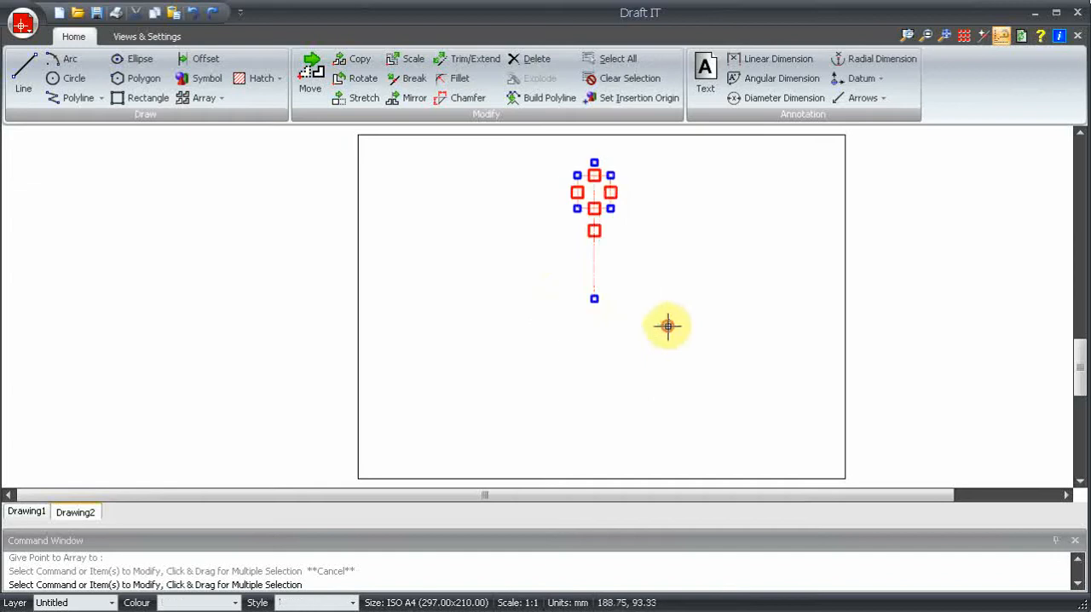
pyautogui.click(203, 98)
pyautogui.click(226, 140)
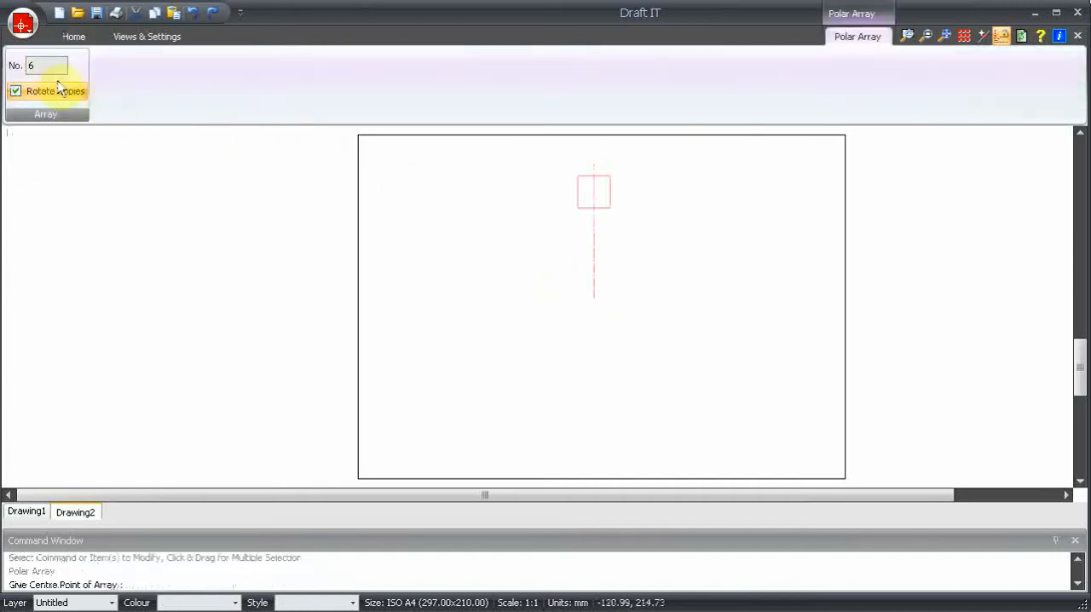
pyautogui.click(595, 298)
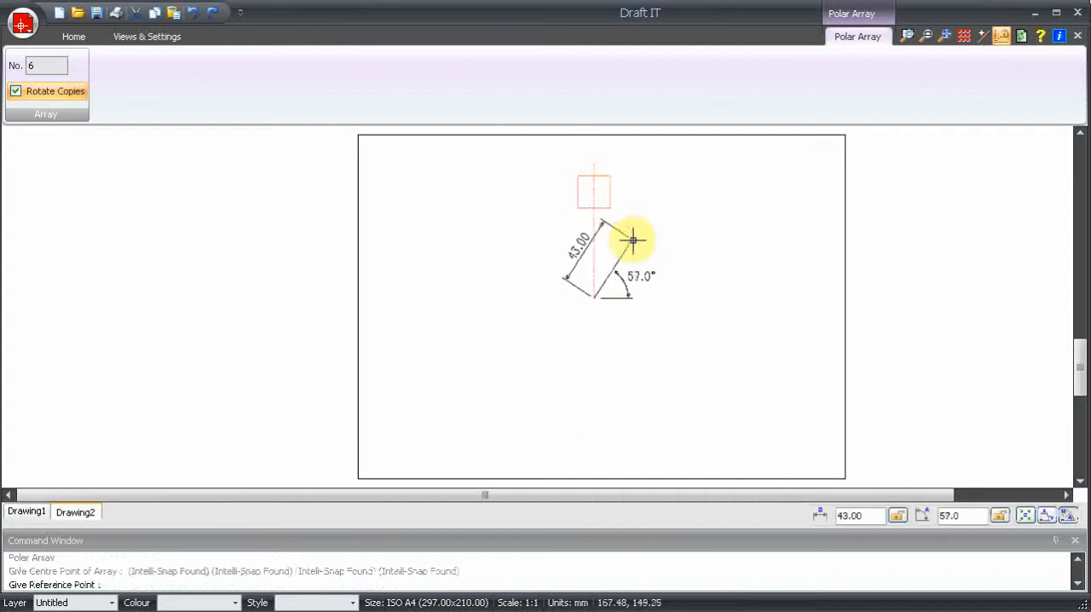
pyautogui.click(594, 175)
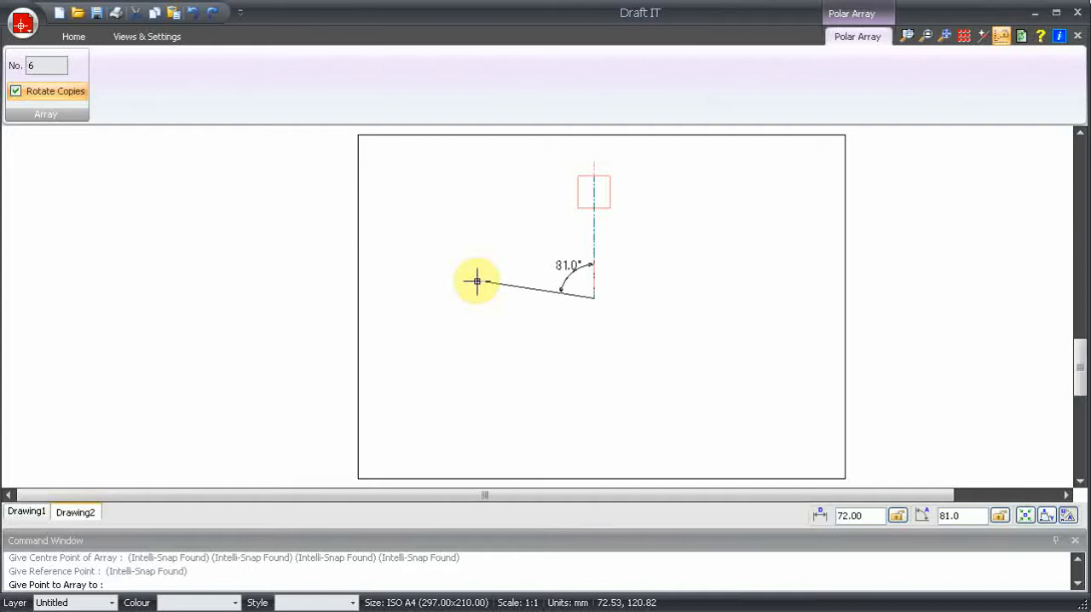
pyautogui.write('60')
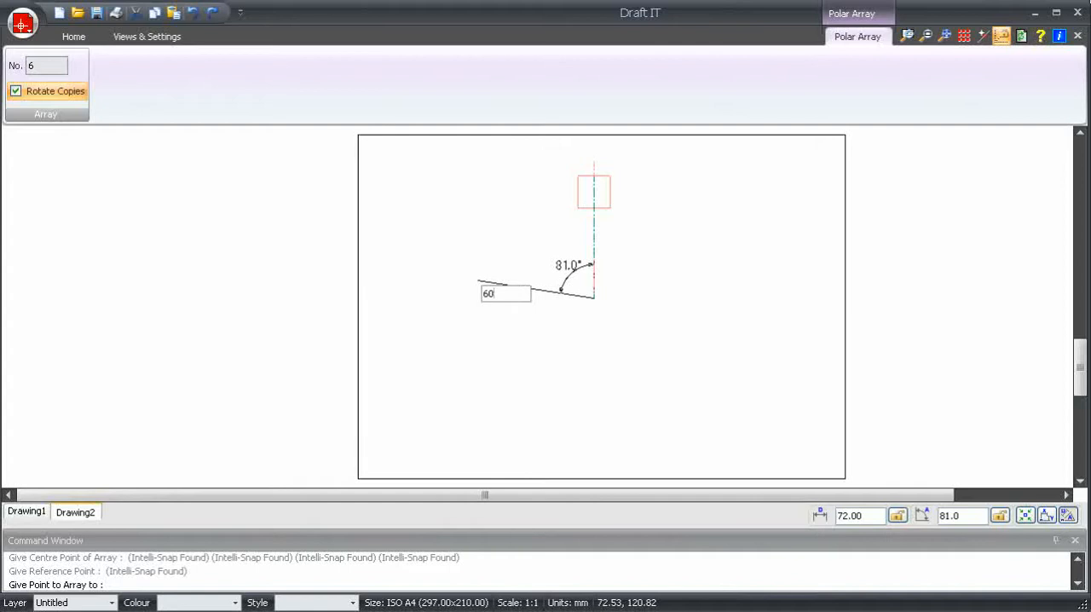
pyautogui.press('Return')
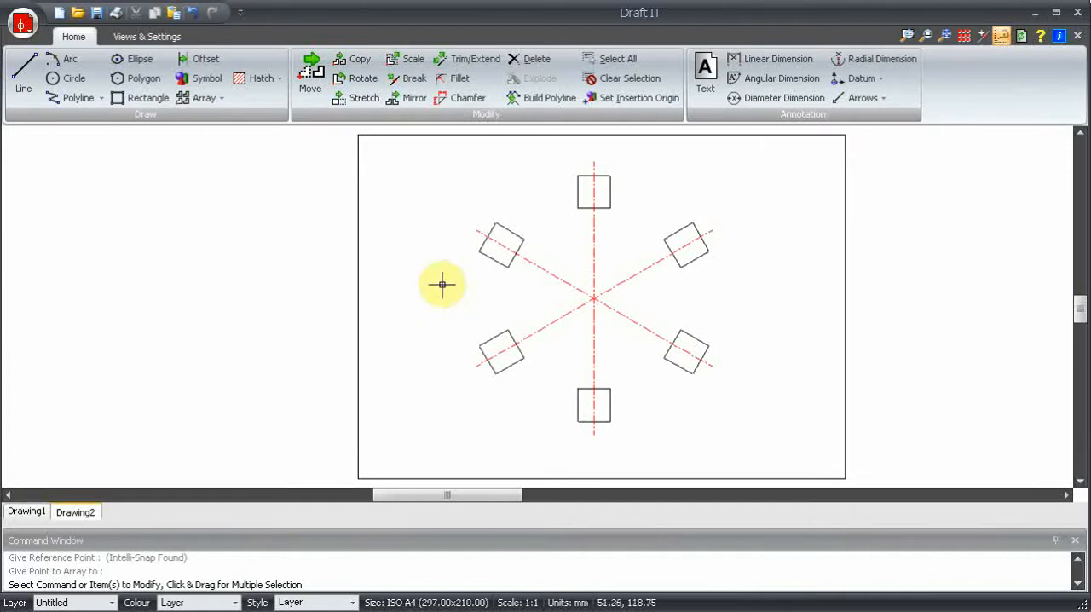
pyautogui.hotkey('ctrl', 'z')
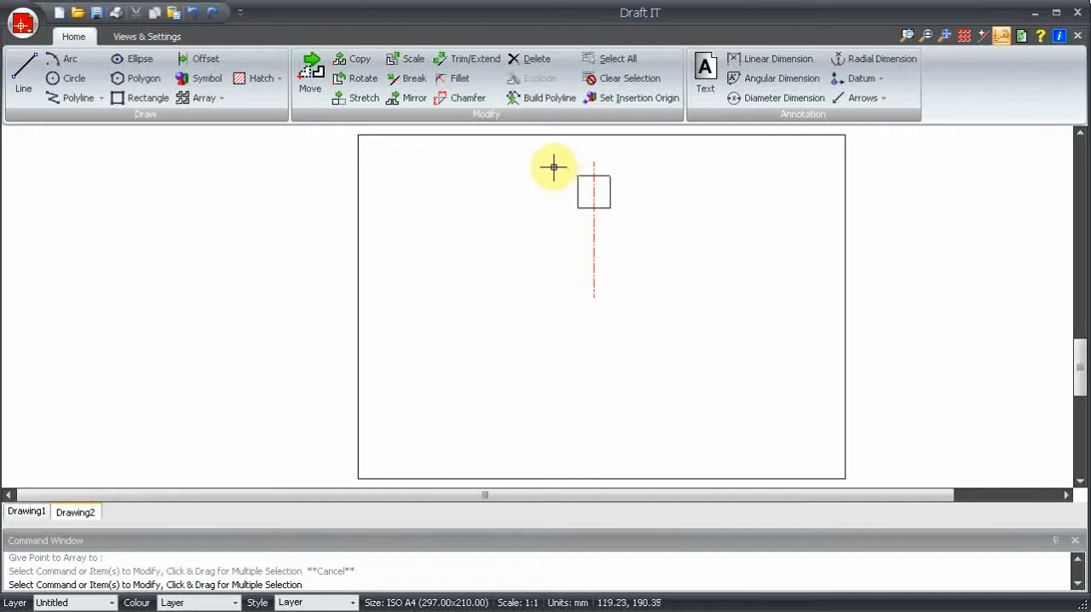
pyautogui.press('Escape')
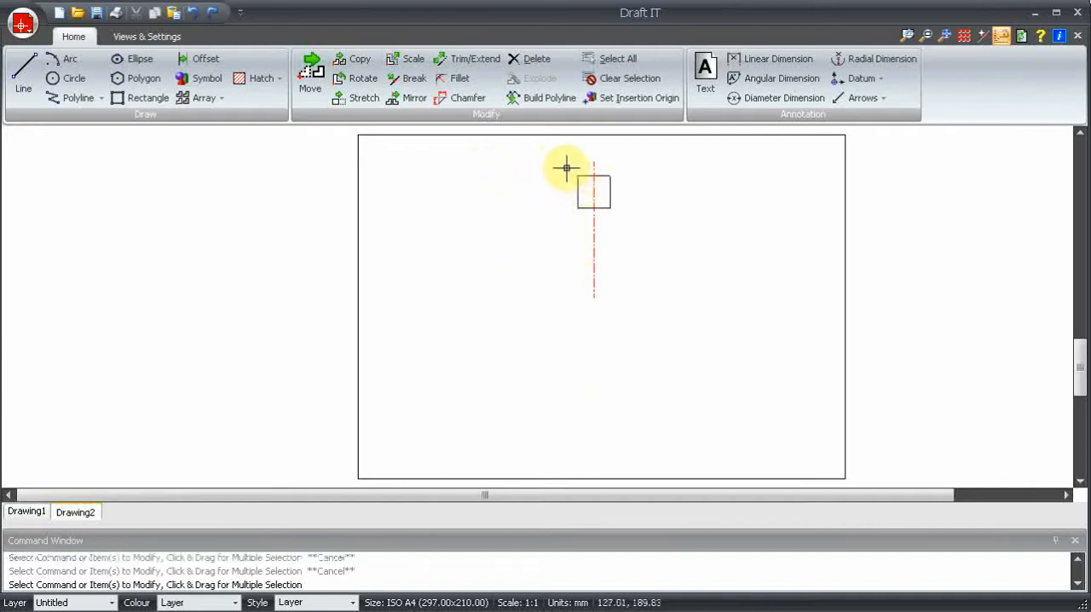
# Polar-array only the square with 6 items at 60° spacing about the centreline's lower end, with Rotate Copies off.
pyautogui.moveTo(567, 168); pyautogui.dragTo(626, 227)
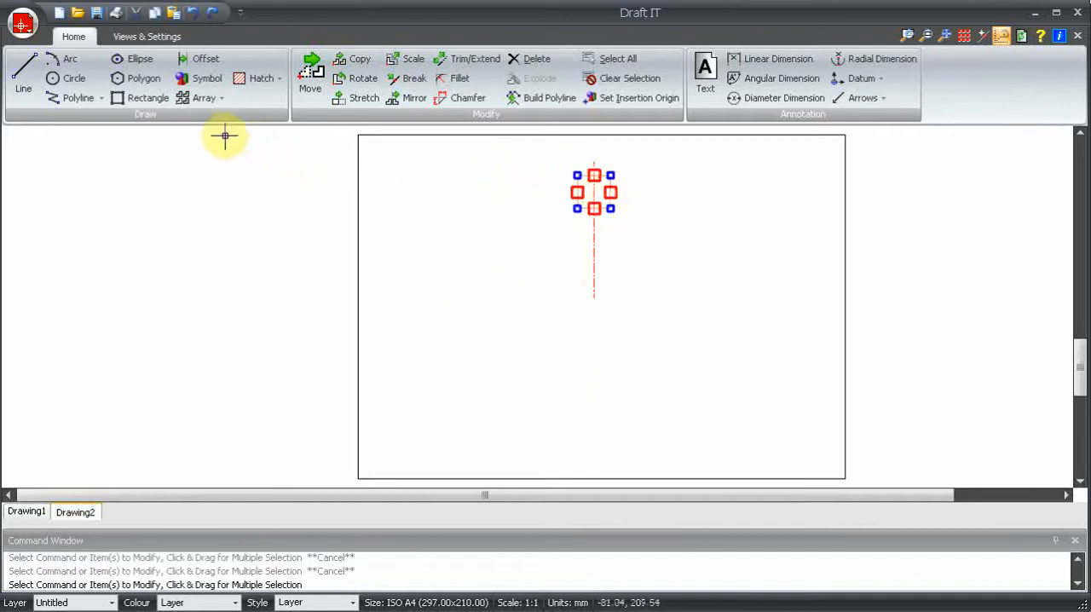
pyautogui.click(205, 98)
pyautogui.click(220, 139)
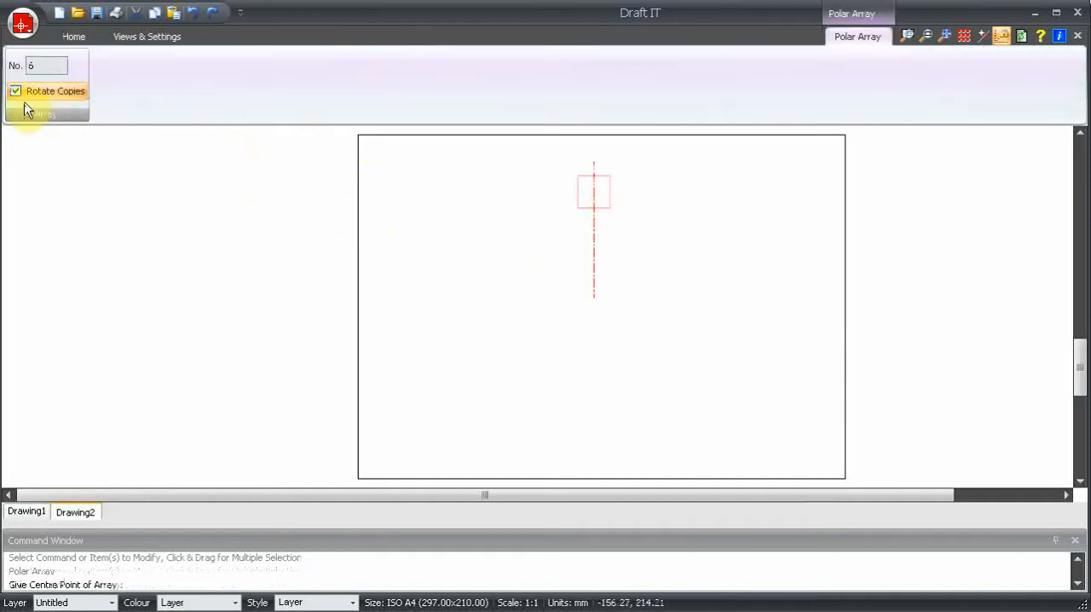
pyautogui.click(15, 90)
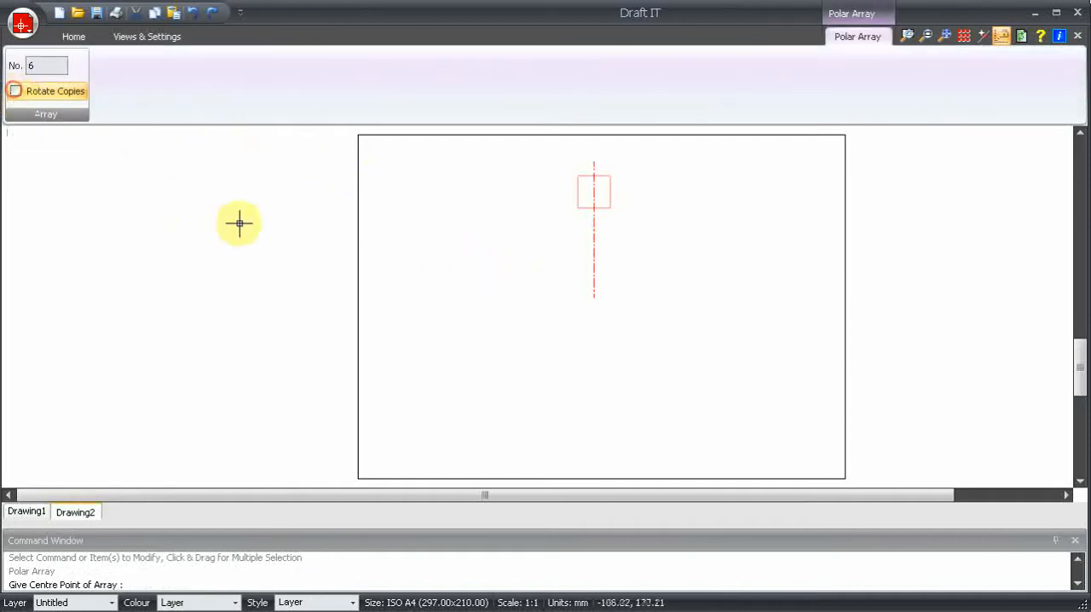
pyautogui.click(594, 298)
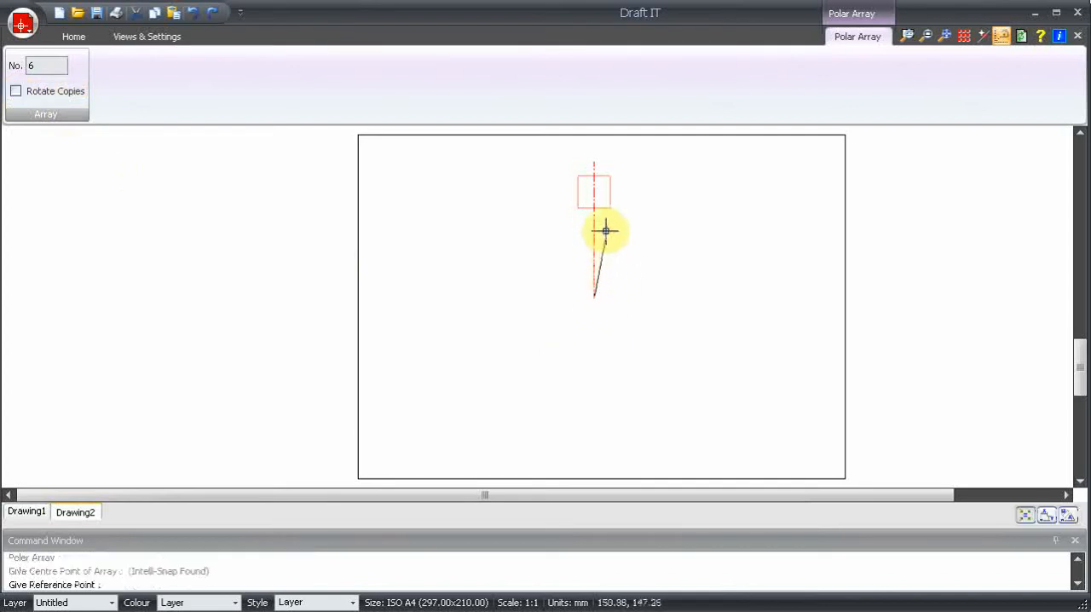
pyautogui.click(592, 176)
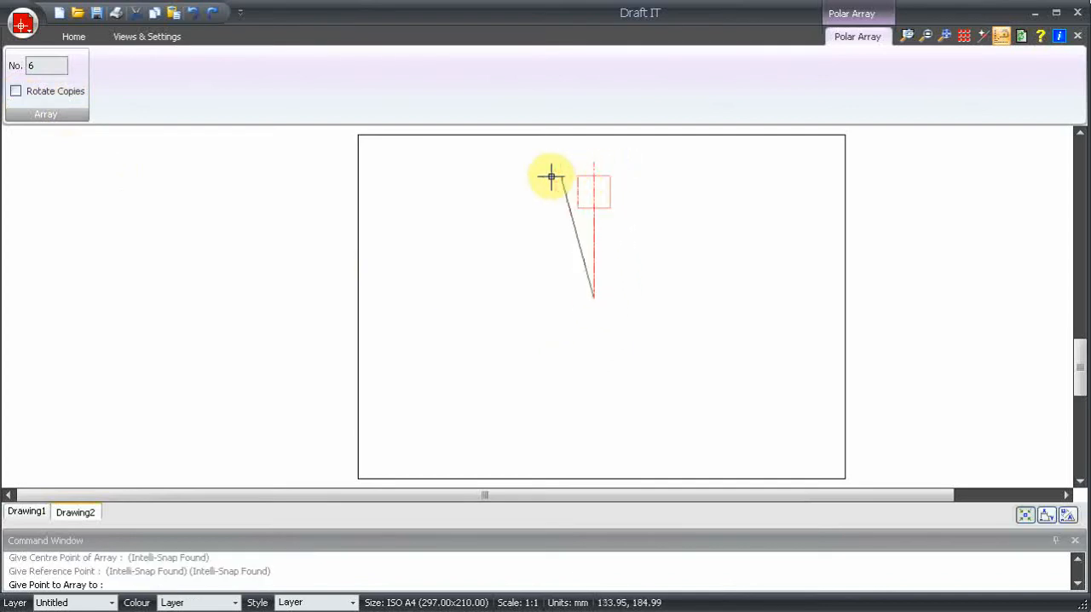
pyautogui.click(465, 248)
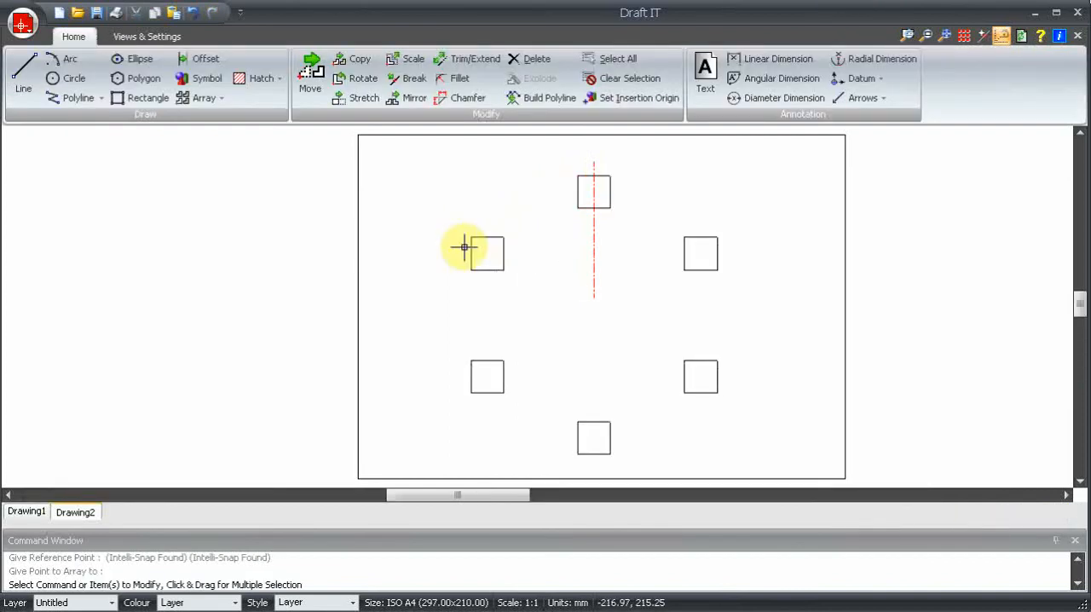